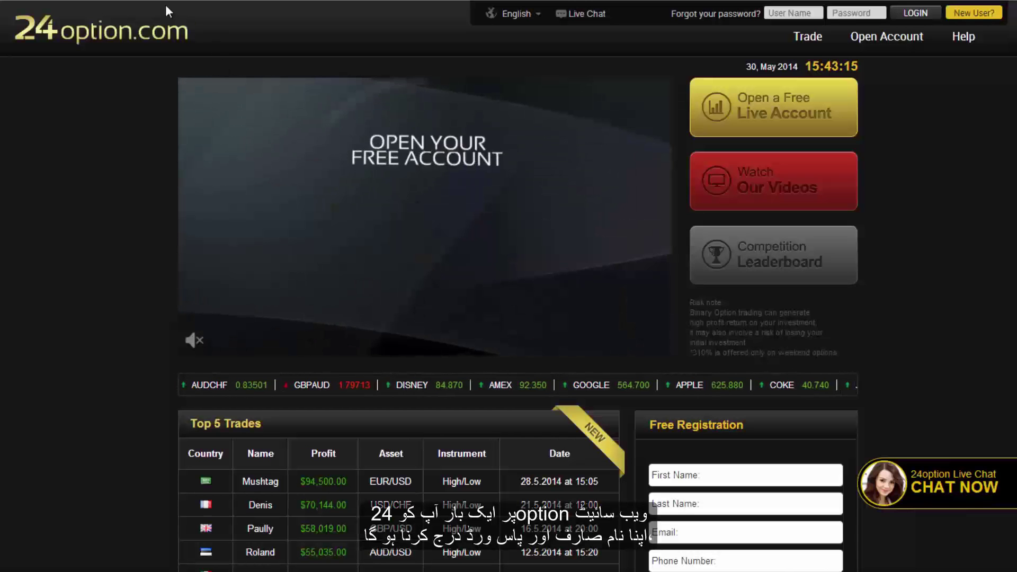
Step: Log in to the trading site with the saved demo account's user name
left_click(793, 12)
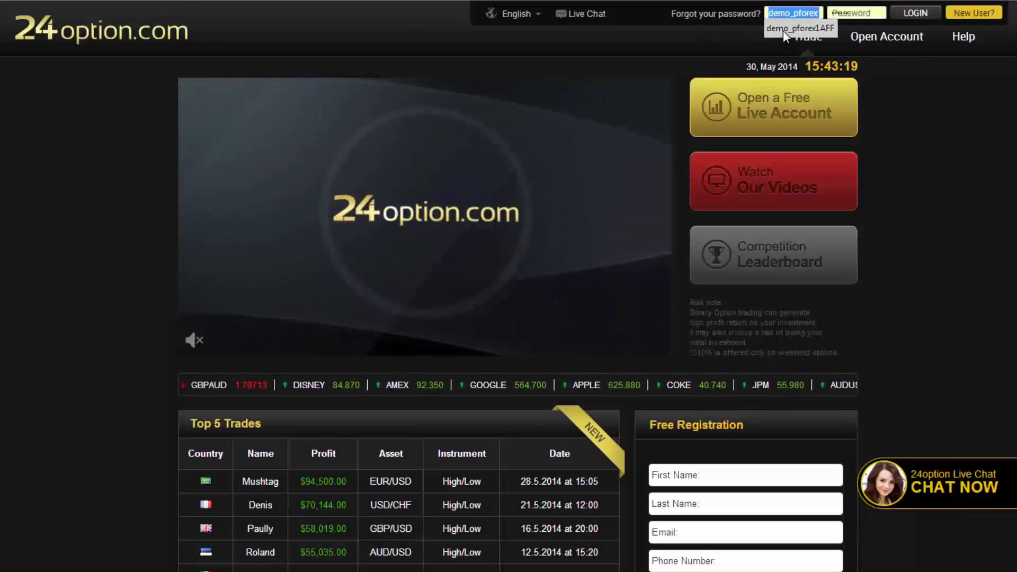
left_click(784, 30)
left_click(906, 15)
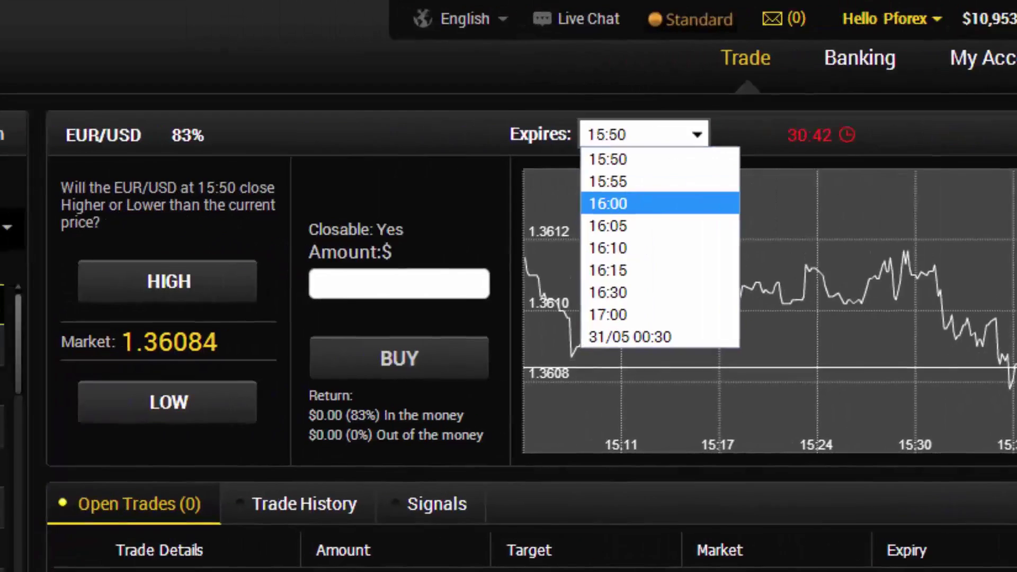
Step: Review the account's trade history and the trading signals
key("Escape")
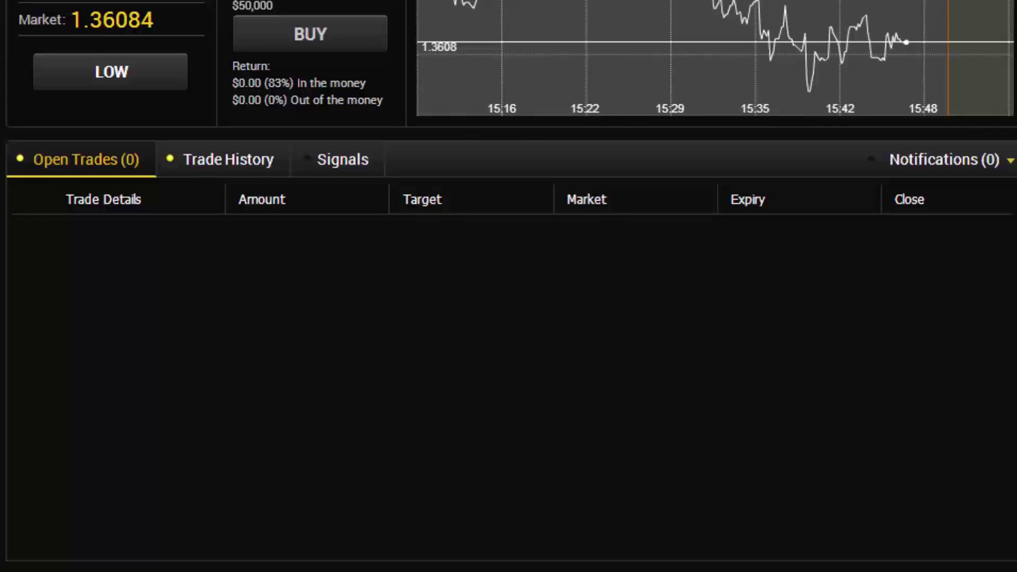
left_click(228, 160)
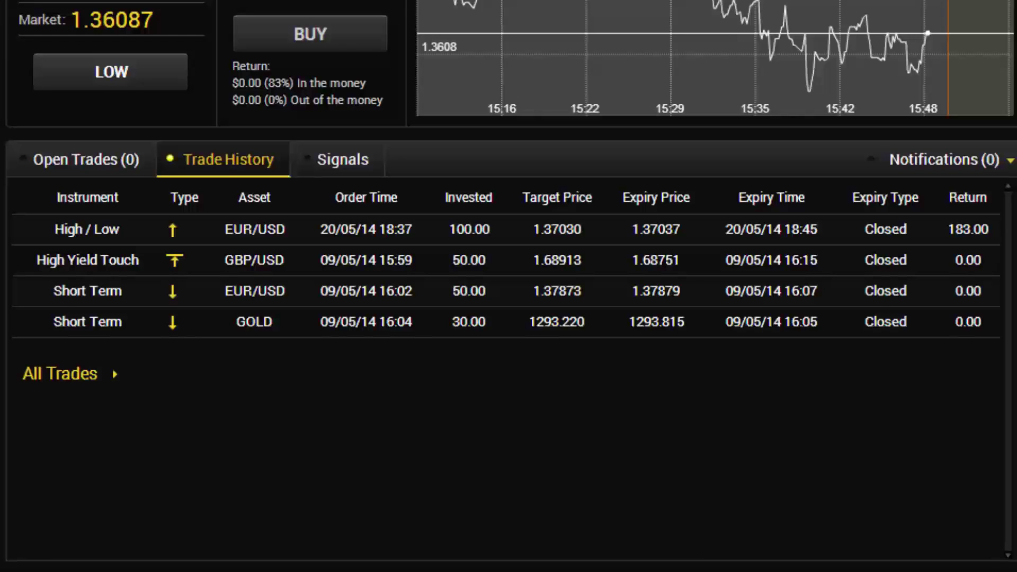
left_click(343, 160)
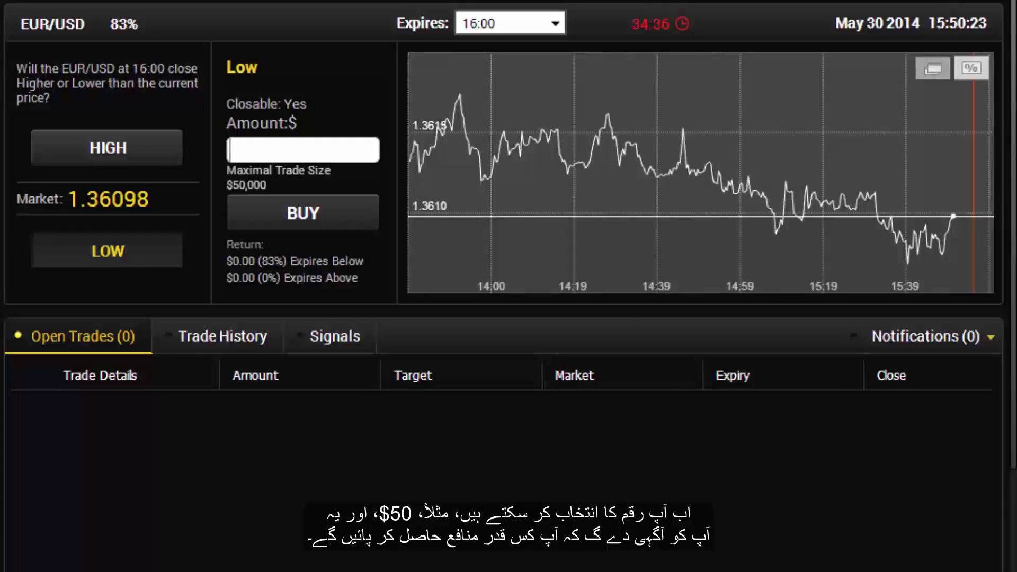
Step: Buy a $50 Low contract on EUR/USD with the 16:00 expiry
type("50")
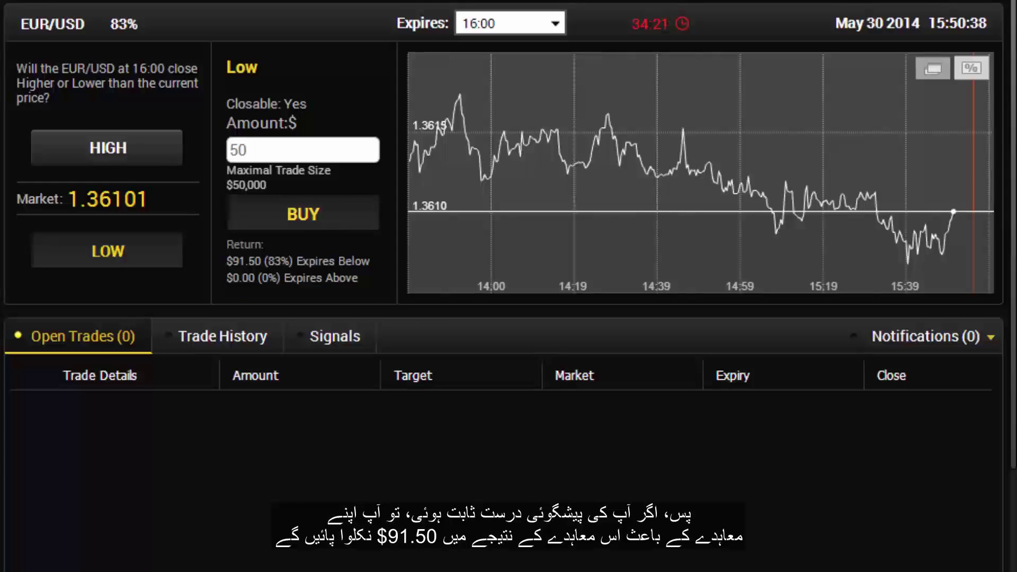
key("Return")
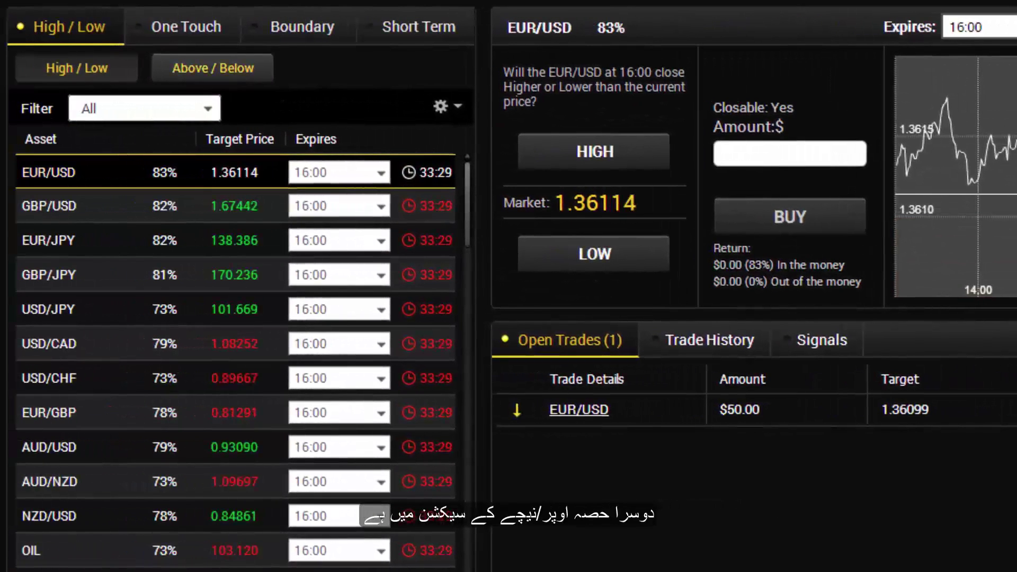
Step: Show the Above / Below options and set the first EUR/USD contract's expiry to 16:00
left_click(195, 68)
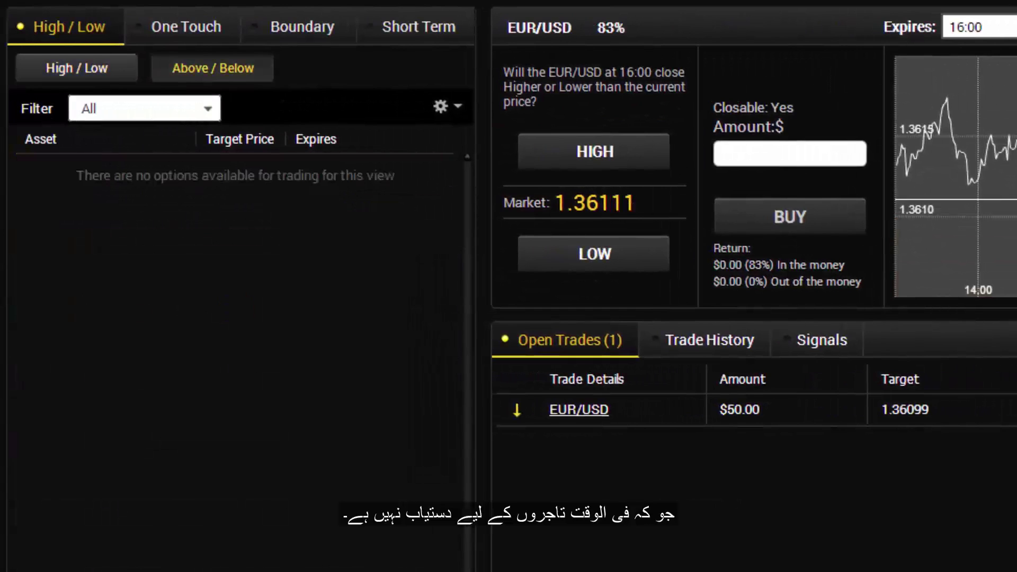
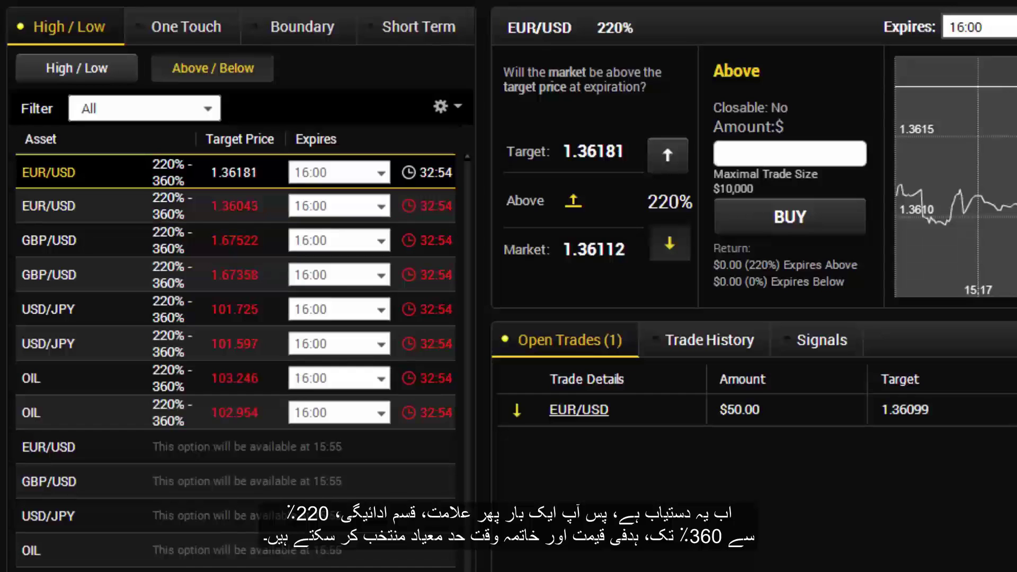
left_click(339, 172)
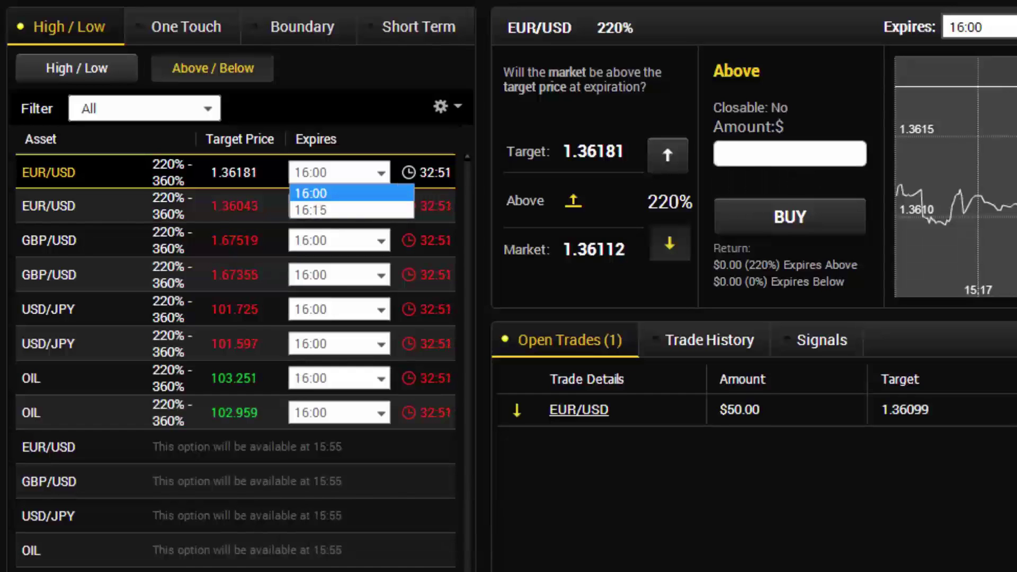
key("Return")
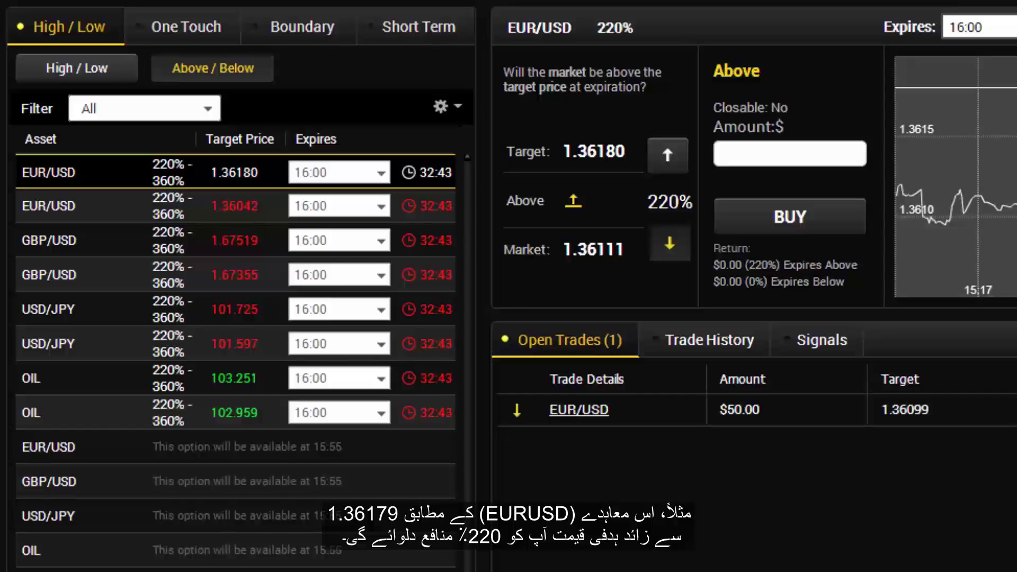
left_click(339, 172)
left_click(318, 190)
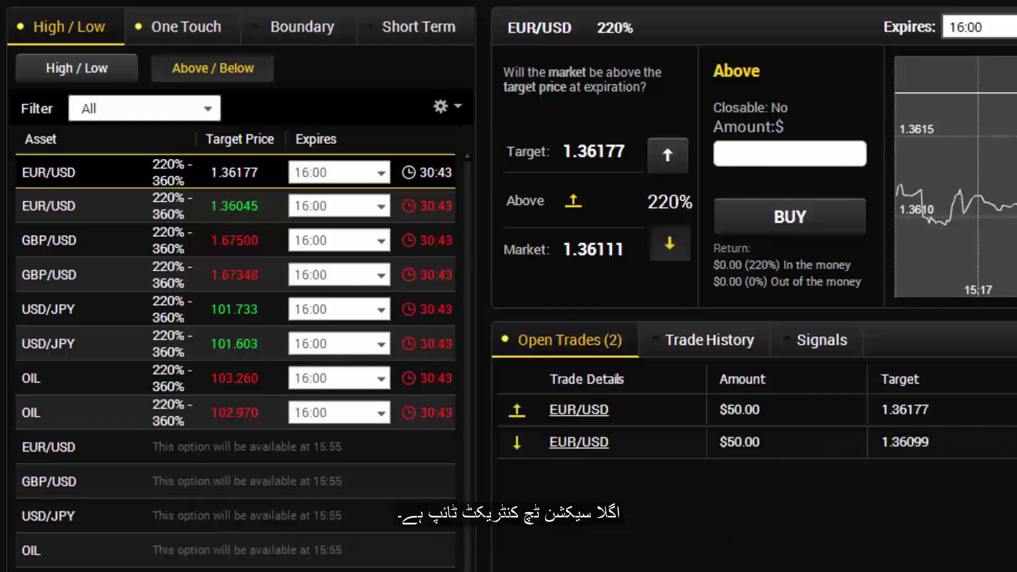
Step: Buy a $100 One Touch contract on the first EUR/USD option expiring at 16:15, predicting Touch
left_click(185, 26)
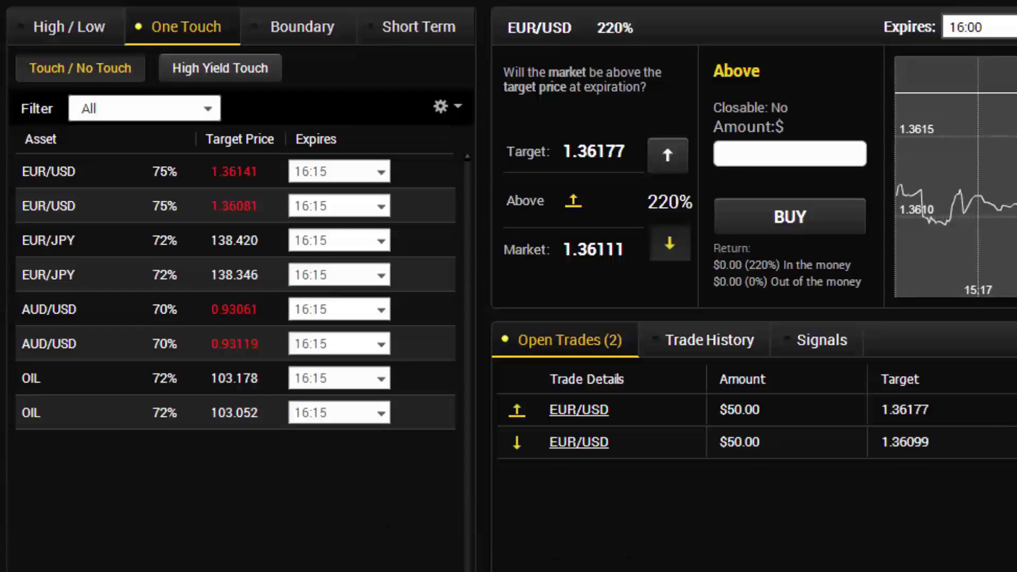
left_click(49, 172)
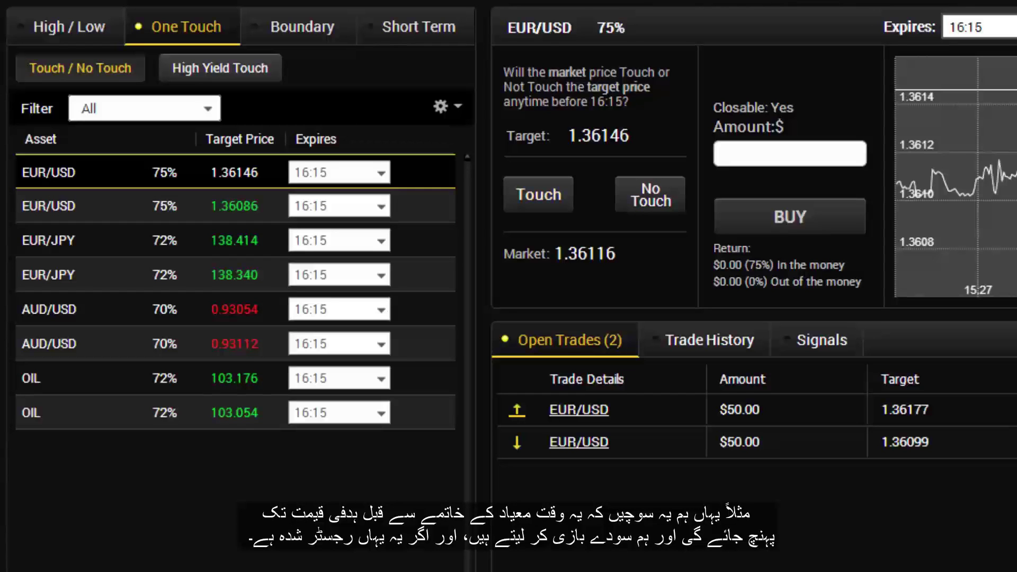
left_click(539, 194)
type("100")
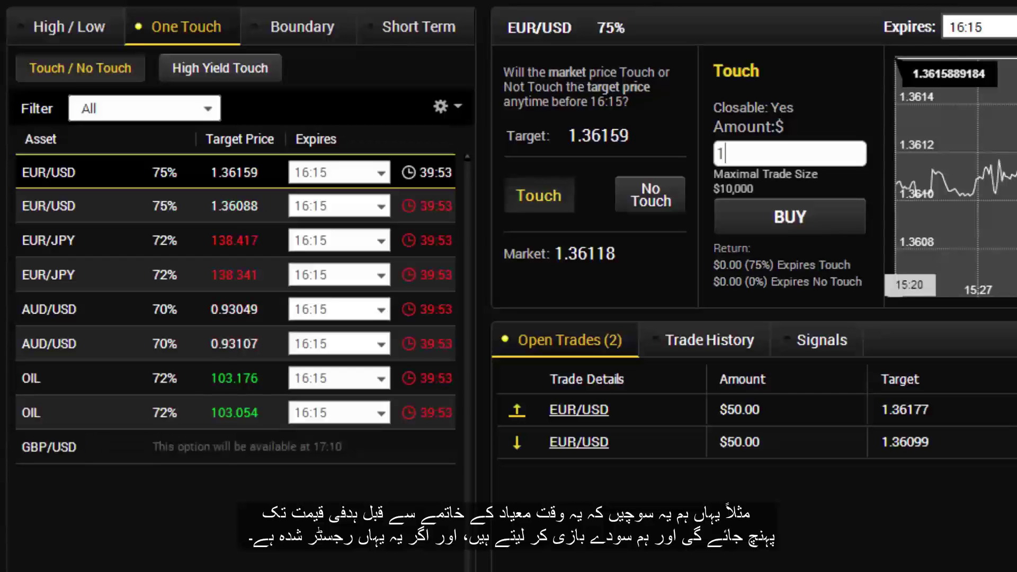
left_click(790, 217)
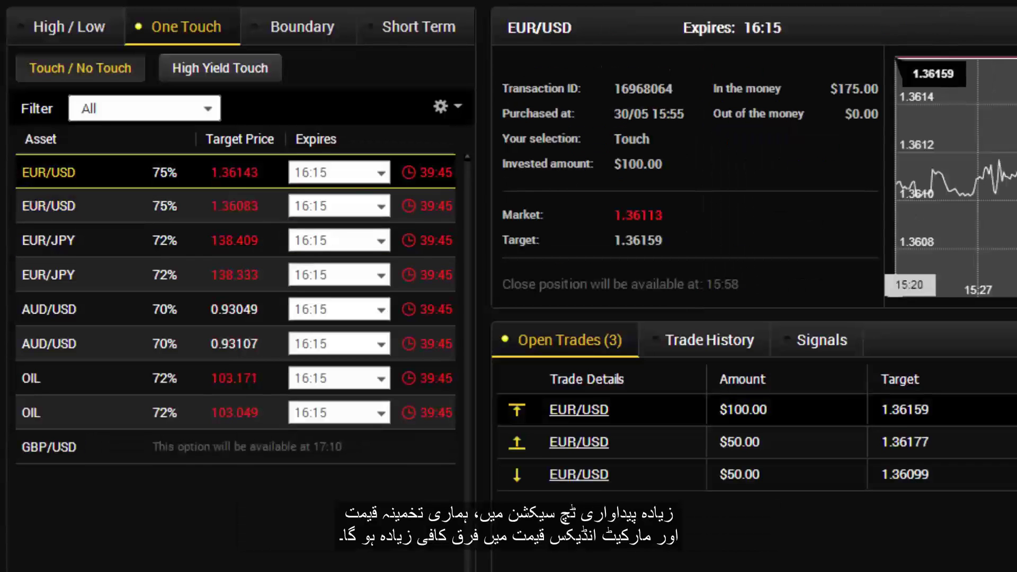
Step: Buy a $100 High Yield Touch contract on GBP/USD expiring at 16:15, and select the last OIL option expiring at 16:30
left_click(106, 171)
left_click(220, 67)
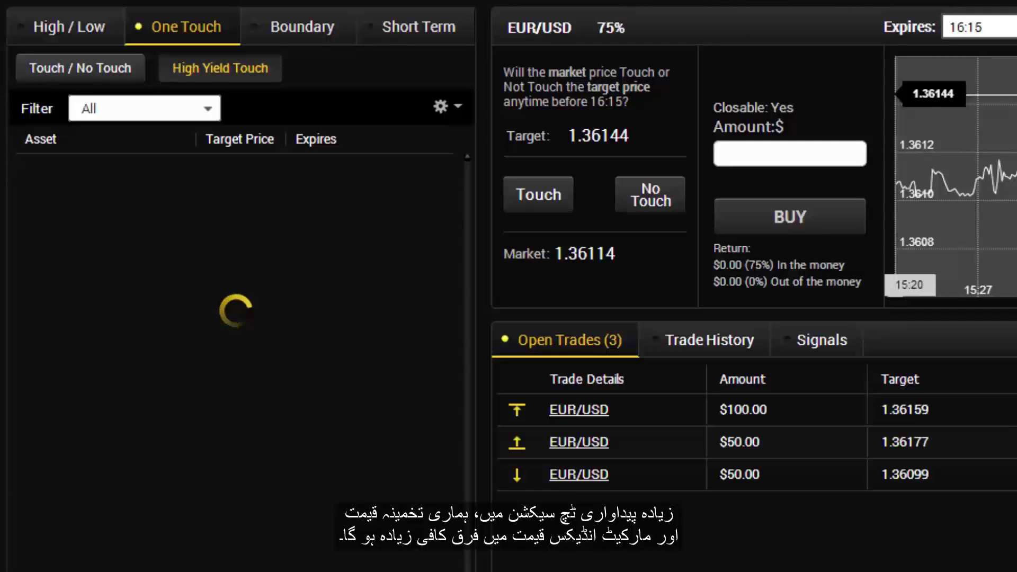
left_click(106, 172)
left_click(106, 240)
left_click(106, 173)
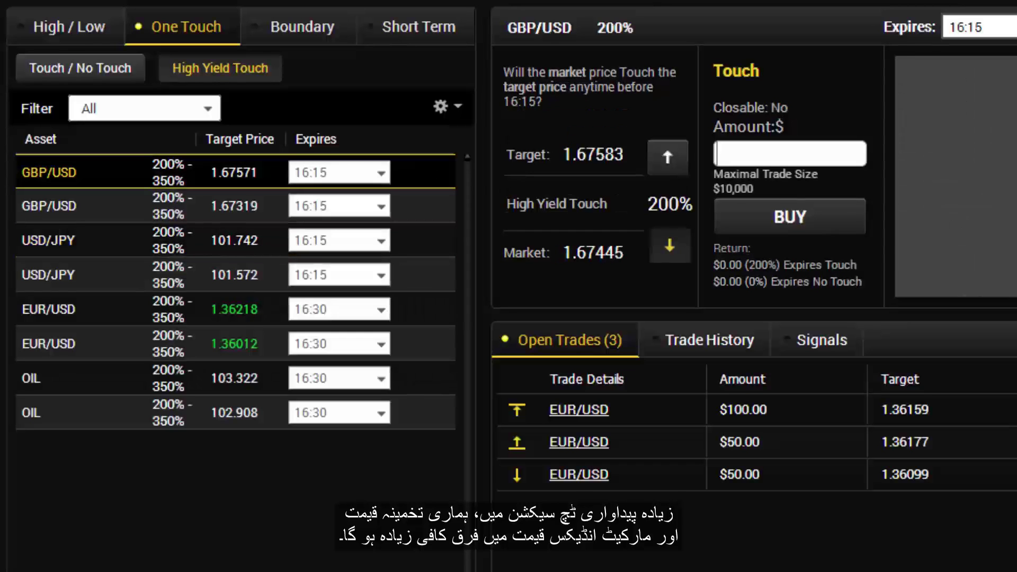
left_click(790, 154)
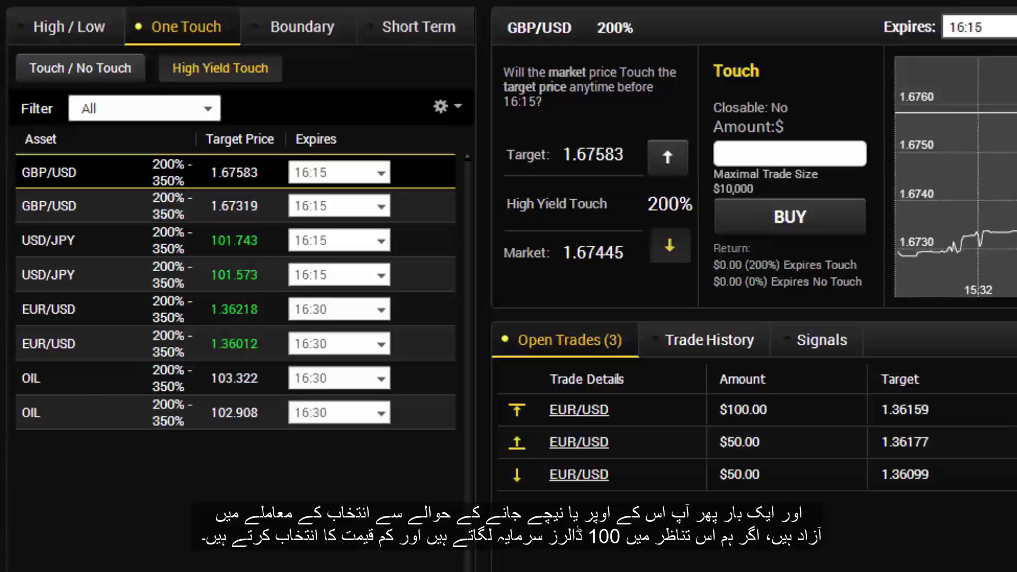
left_click(49, 207)
type("100")
key("Return")
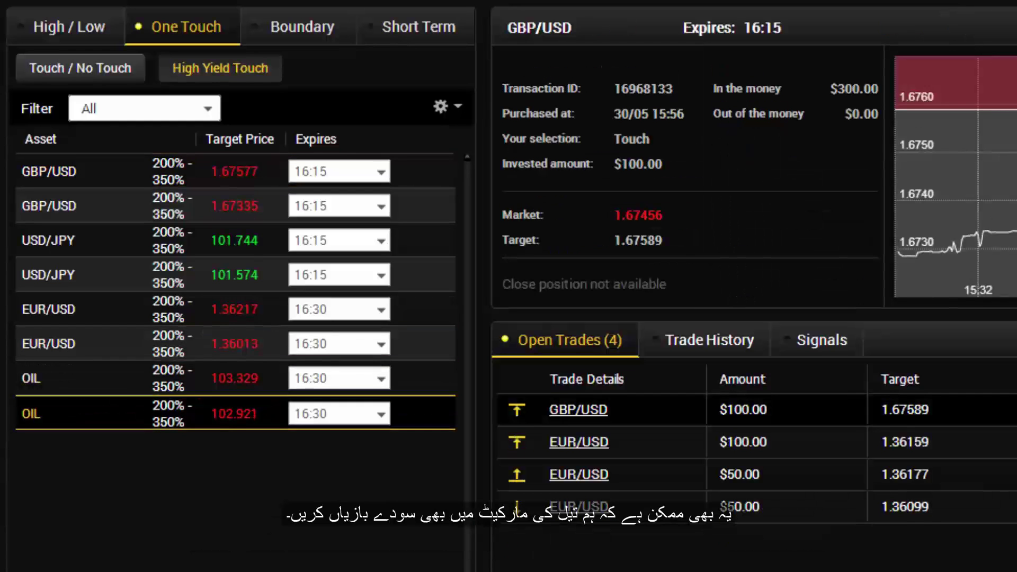
left_click(106, 414)
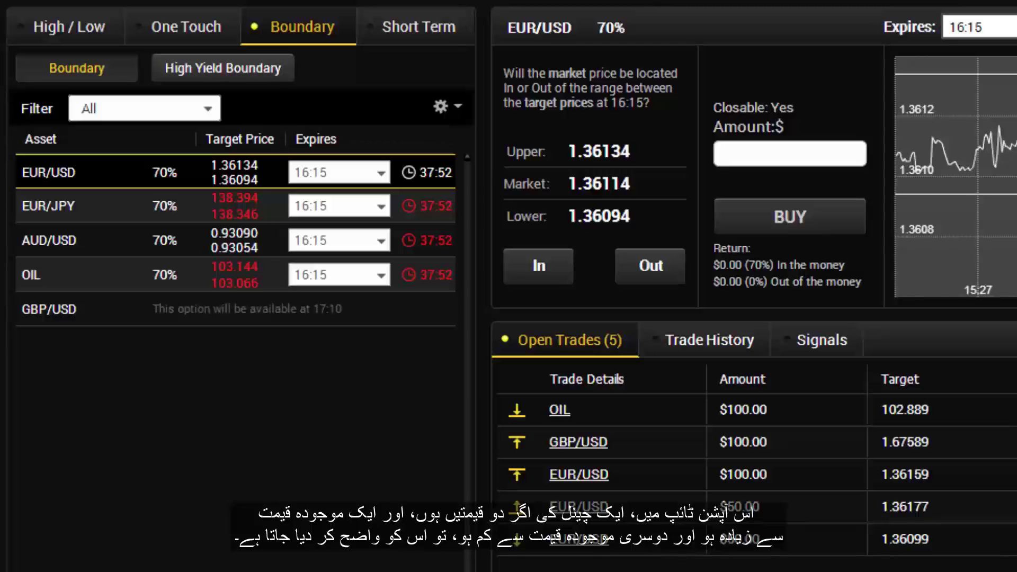
Step: Keep the 16:15 expiry on the EUR/USD Boundary option and try its In and Out predictions
left_click(339, 173)
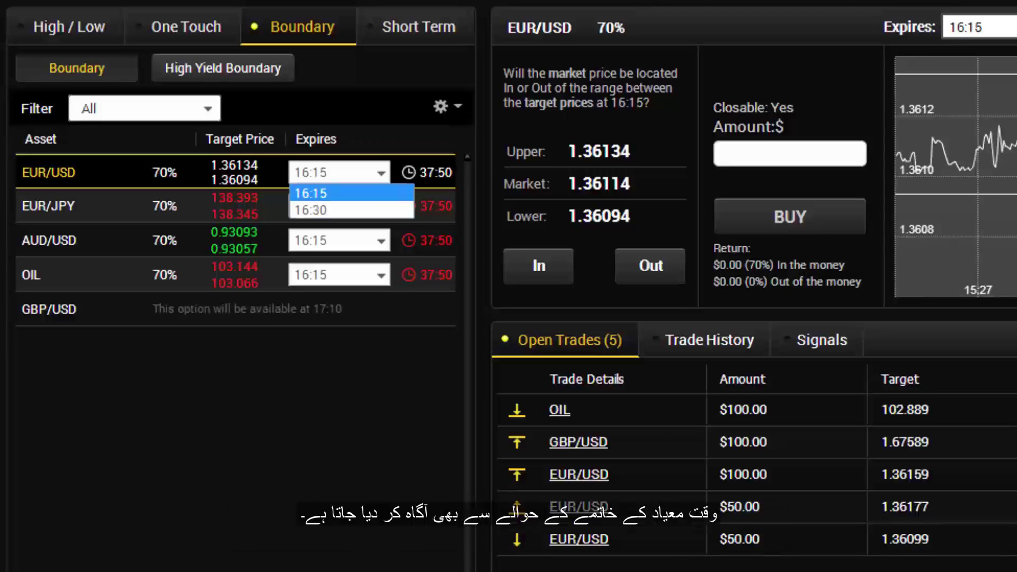
key("Return")
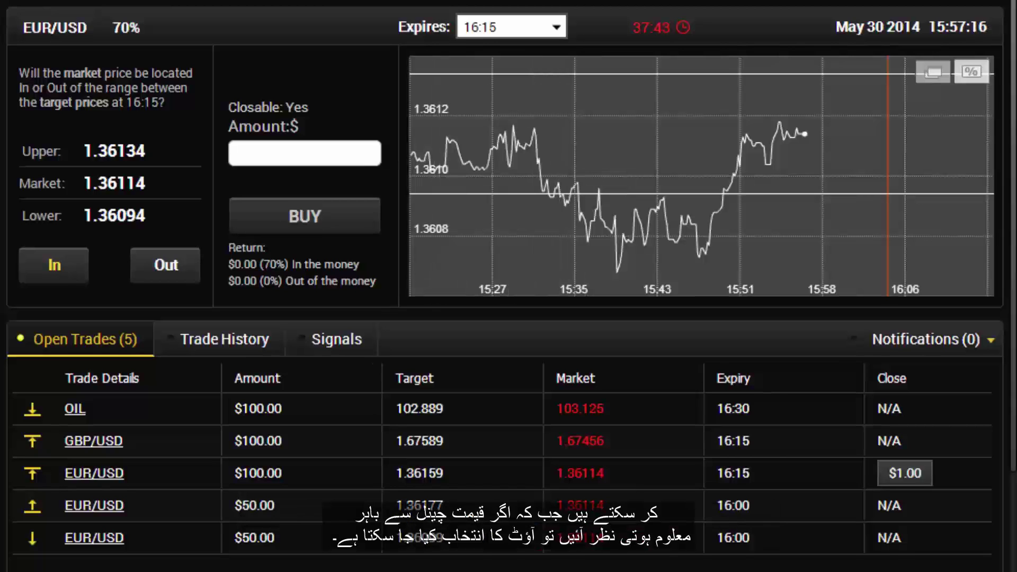
left_click(54, 265)
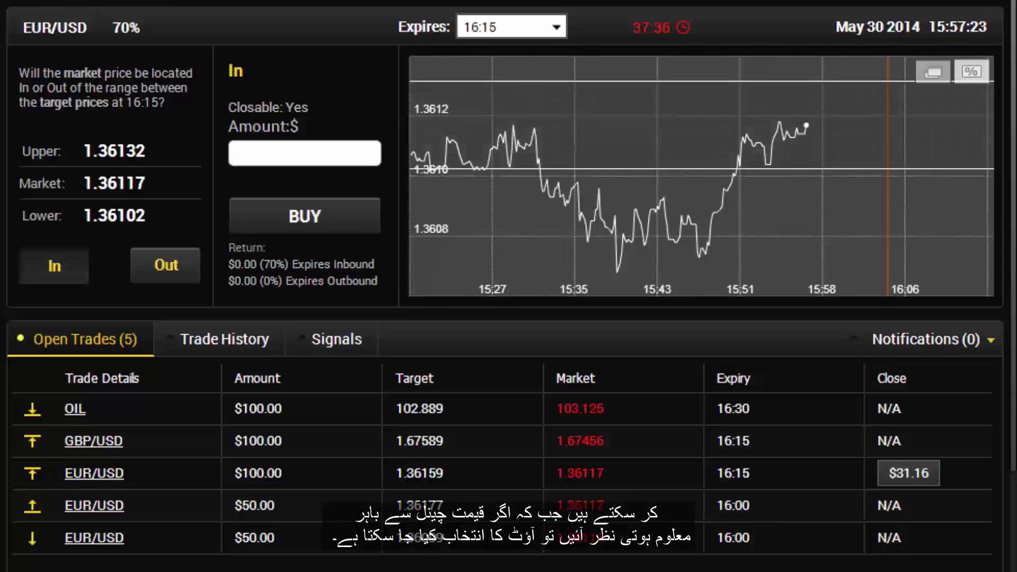
left_click(166, 265)
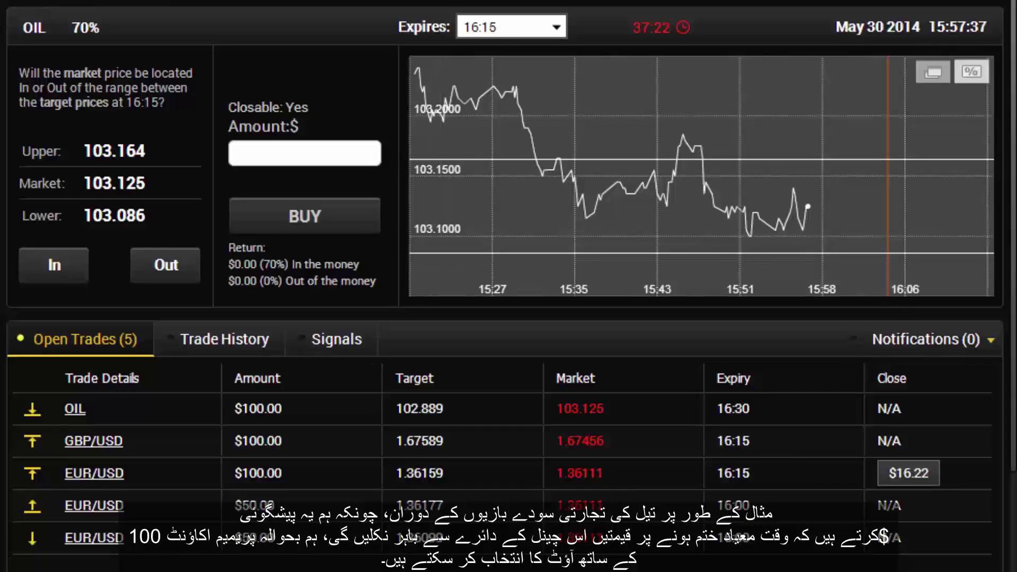
Step: Buy a $100 Out Boundary contract on OIL with the 16:15 expiry
type("100")
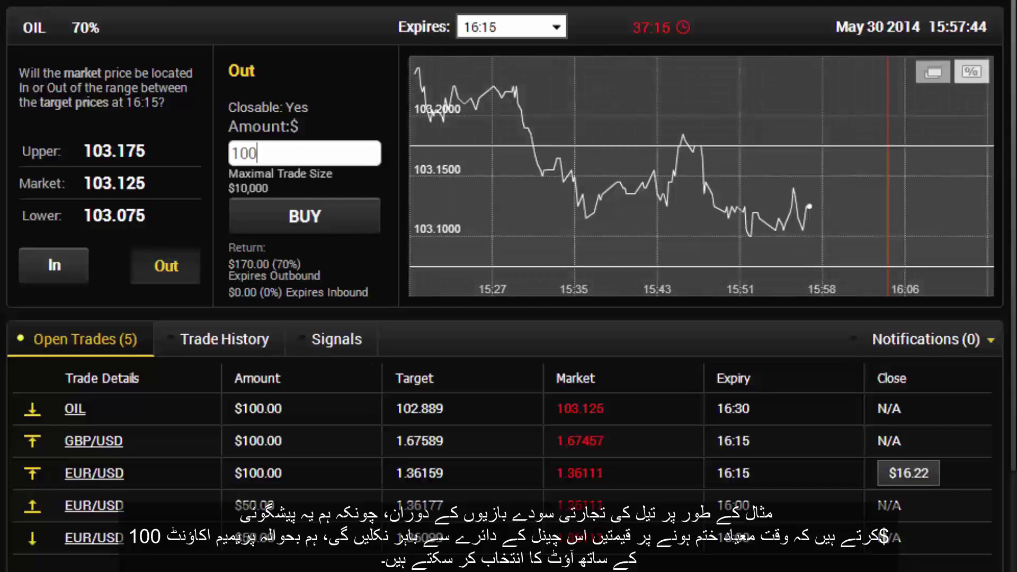
key("Return")
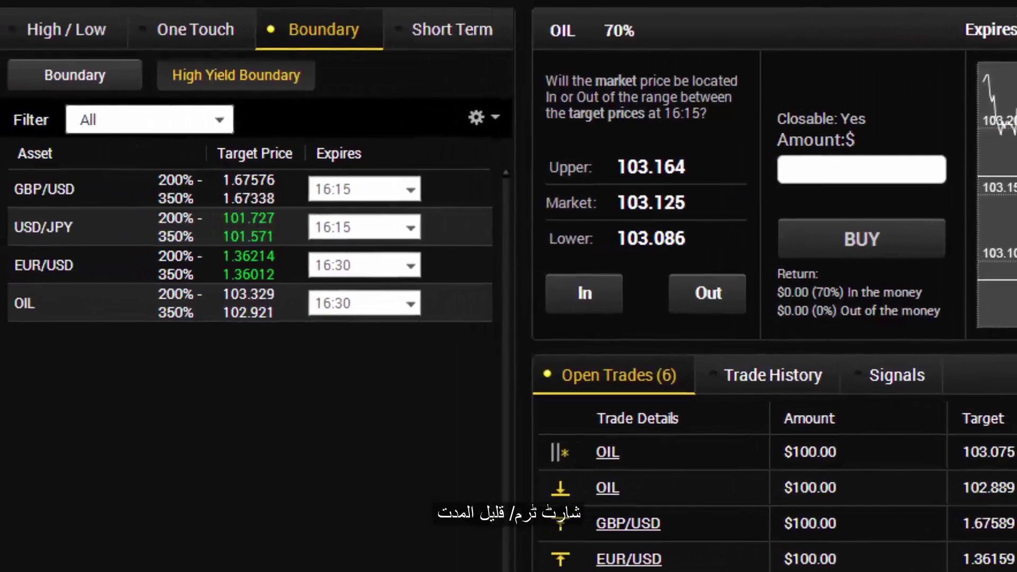
Step: Buy a $50 High Short Term contract on OIL with the 5-minute (300 seconds) expiry
left_click(0, 68)
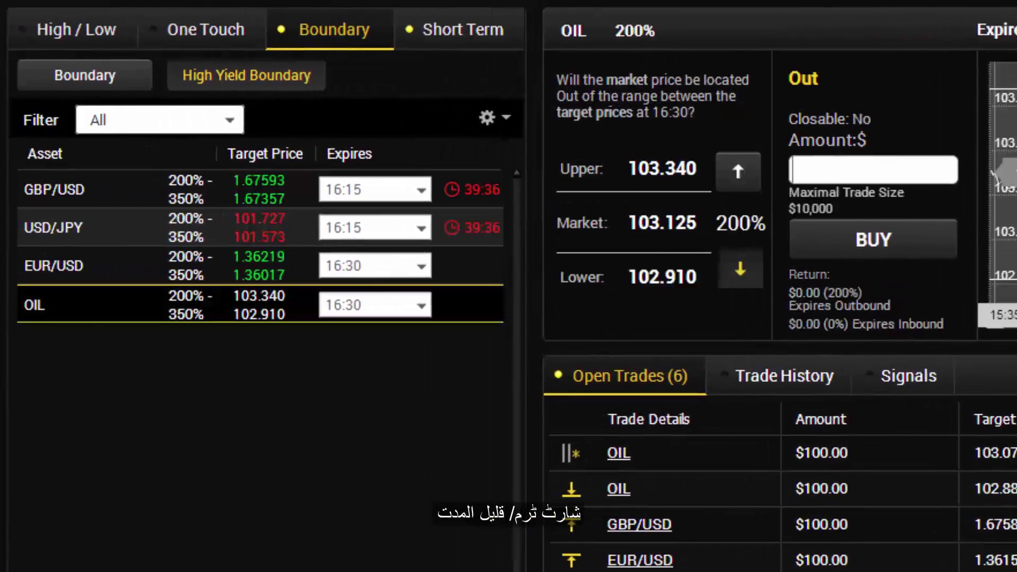
left_click(128, 28)
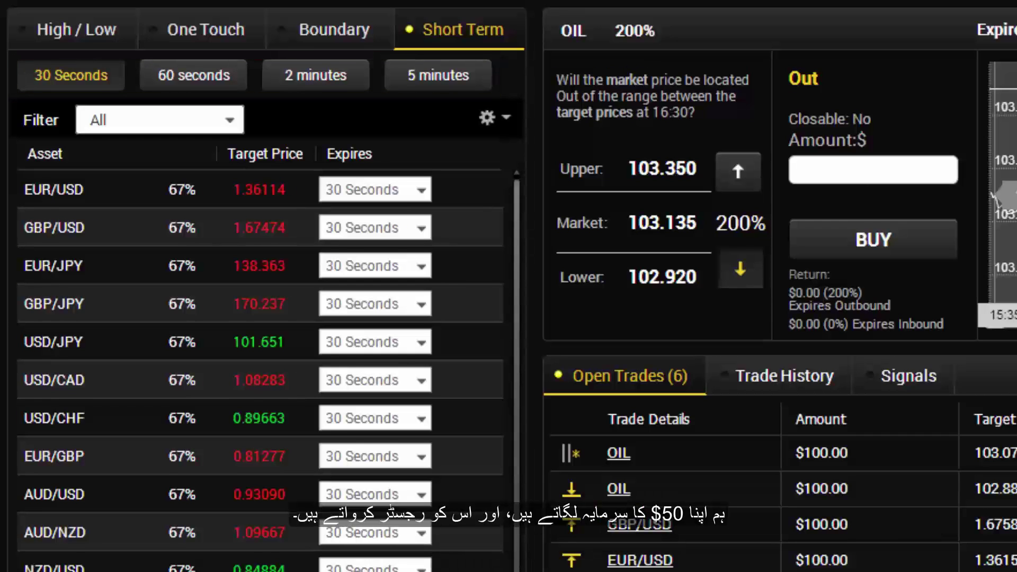
type("50")
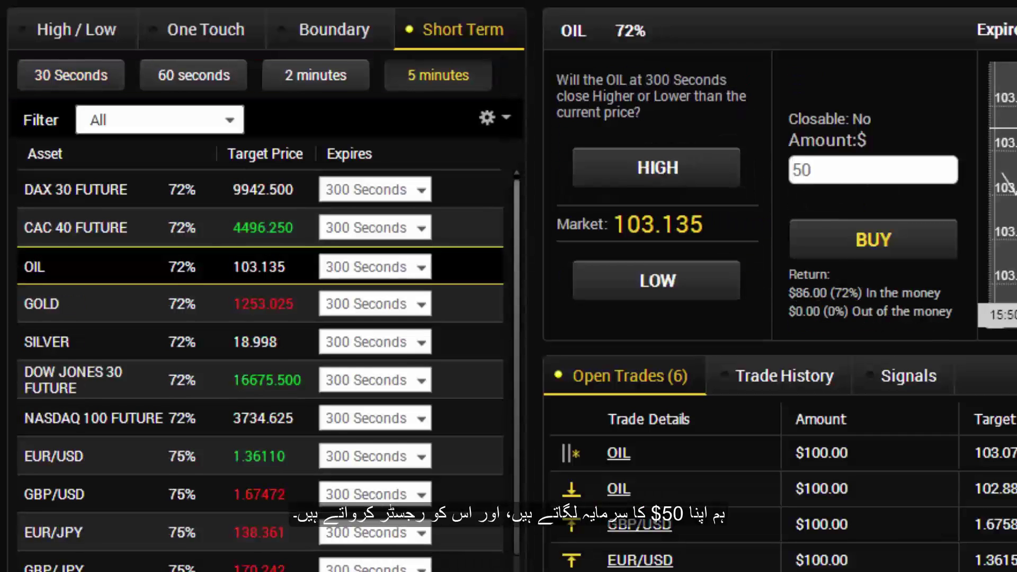
key("Return")
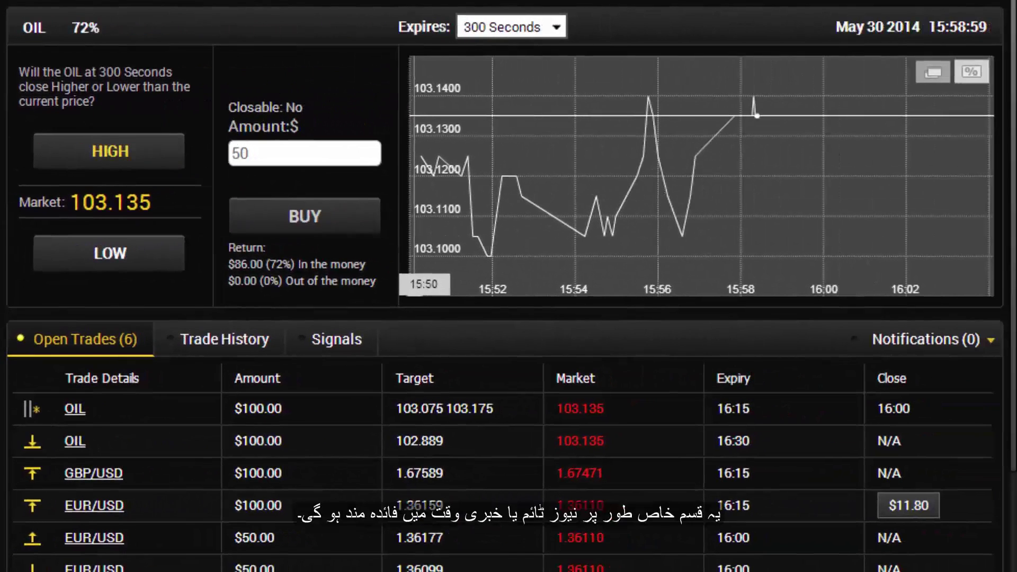
left_click(109, 151)
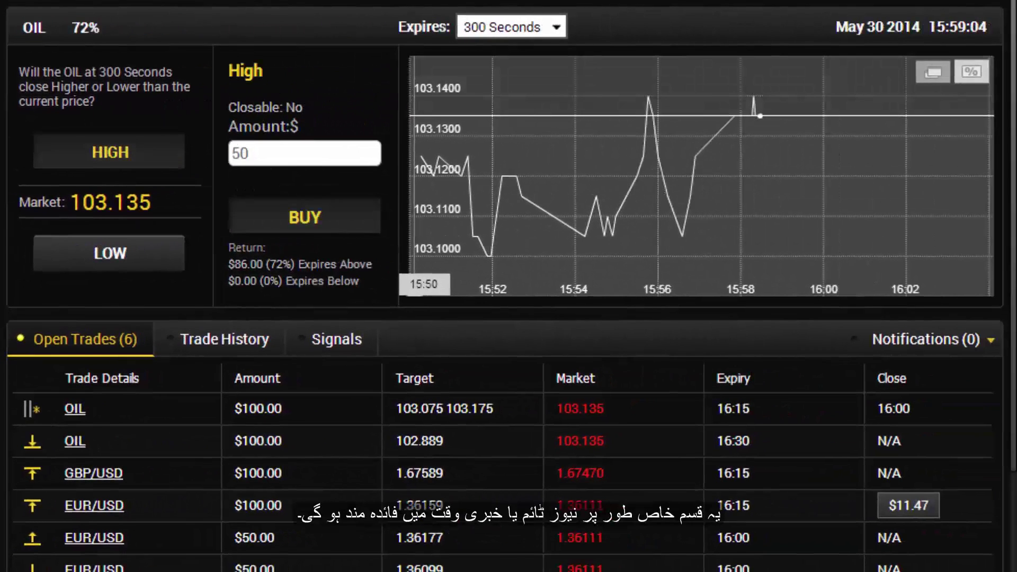
left_click(305, 215)
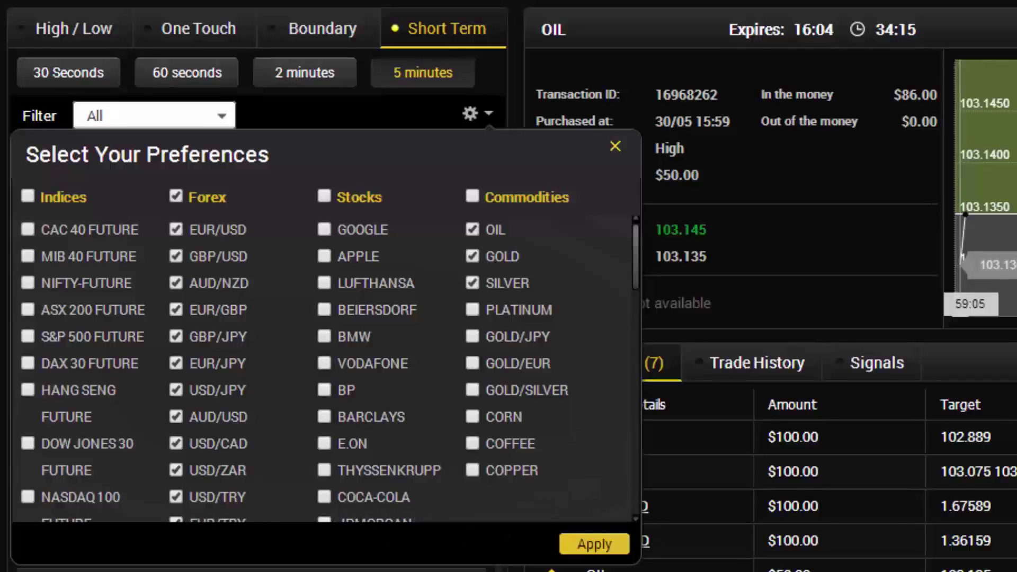
Step: Limit the Forex assets in the preferences to EUR/USD, GBP/USD and AUD/USD
left_click(176, 196)
left_click(176, 229)
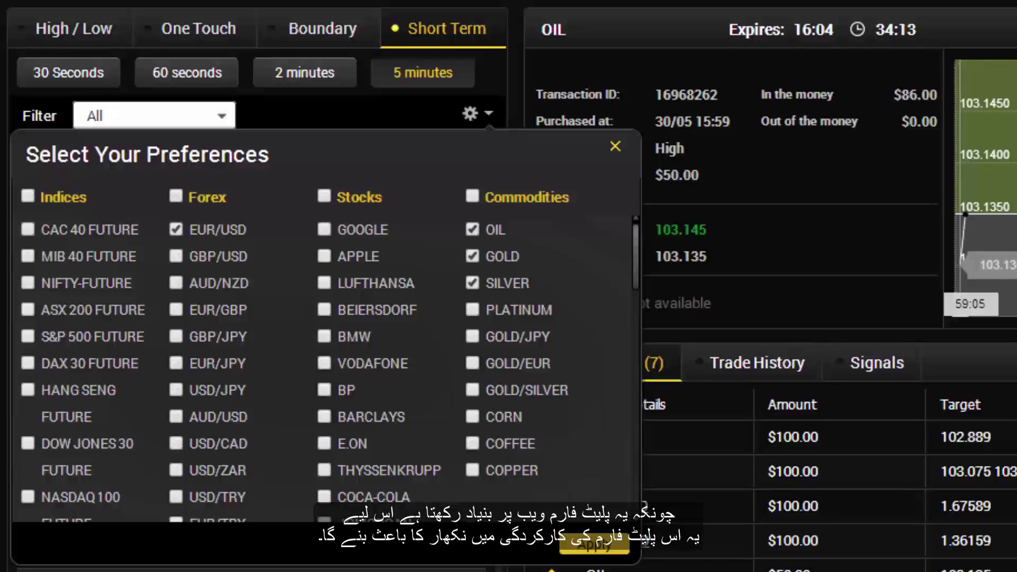
left_click(176, 256)
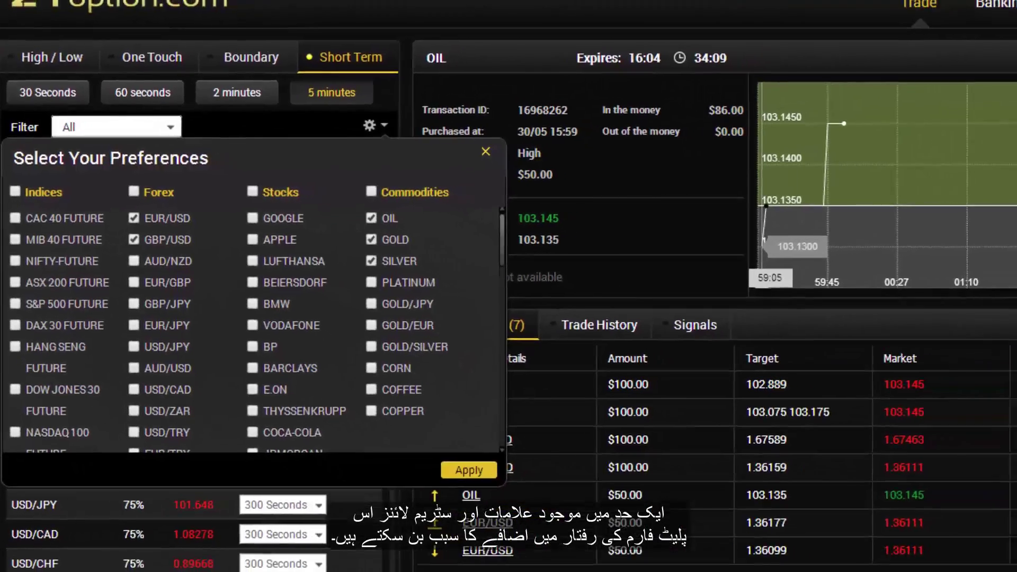
left_click(133, 369)
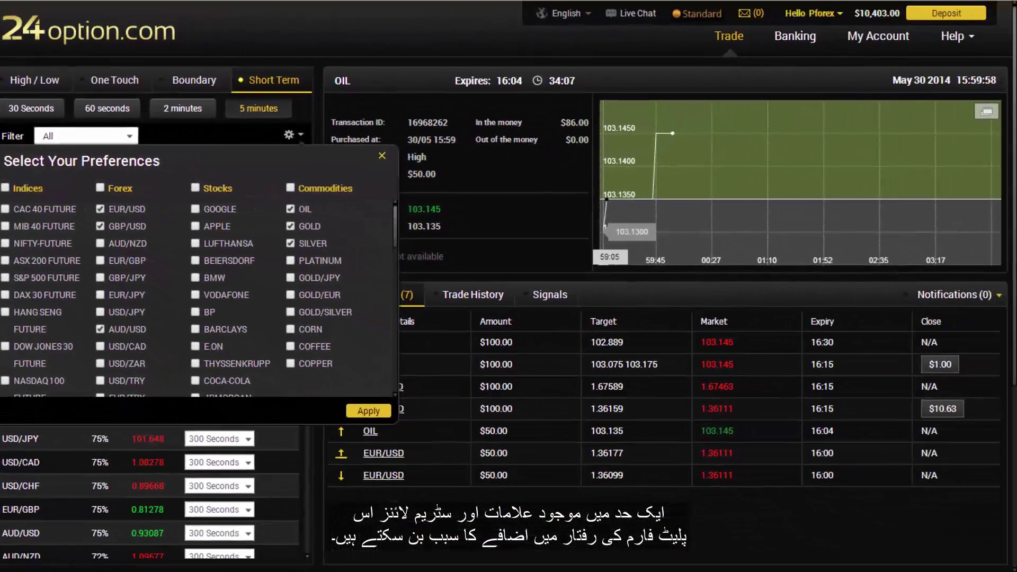